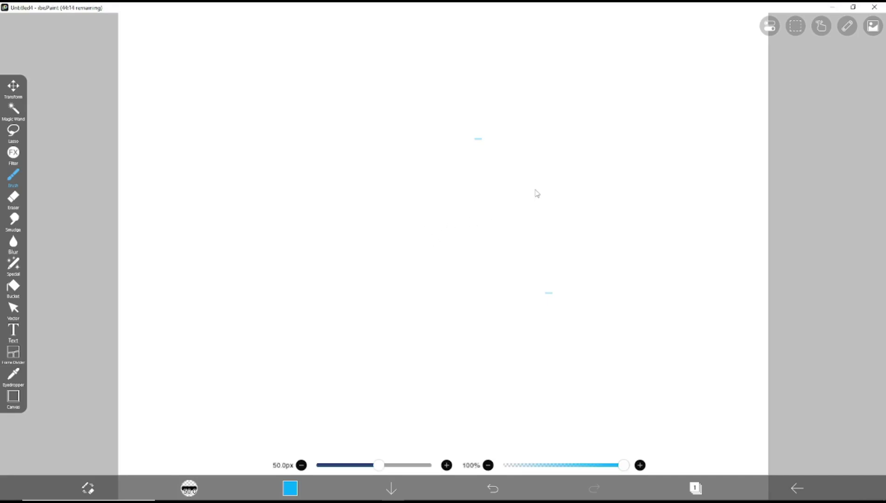
# - Drag a wavy blue freehand outline across the canvas, leaving a small gap at the top
pyautogui.moveTo(477, 138)
pyautogui.mouseDown()
pyautogui.moveTo(472, 168)
pyautogui.moveTo(331, 202)
pyautogui.moveTo(358, 253)
pyautogui.moveTo(369, 328)
pyautogui.moveTo(390, 281)
pyautogui.moveTo(450, 238)
pyautogui.moveTo(534, 301)
pyautogui.moveTo(505, 127)
pyautogui.mouseUp()
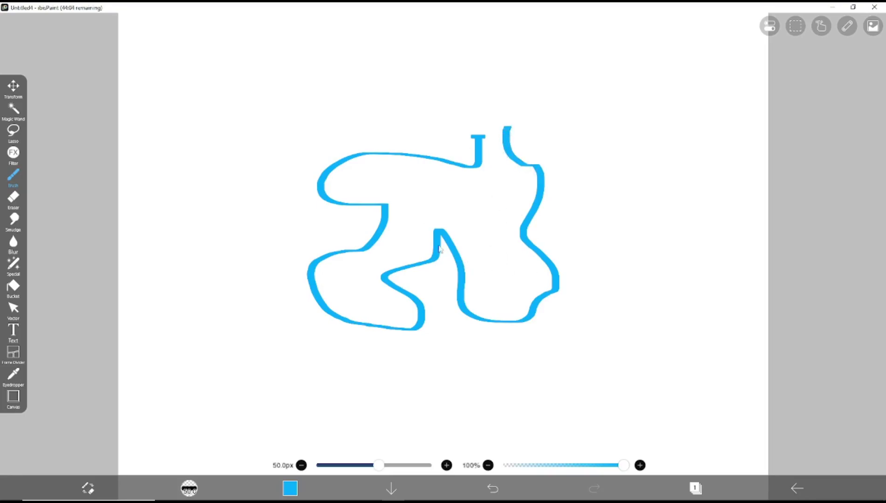
# - Open Change Canvas Size from the Canvas tool to show the current 4000 × 3000 px size
pyautogui.click(13, 398)
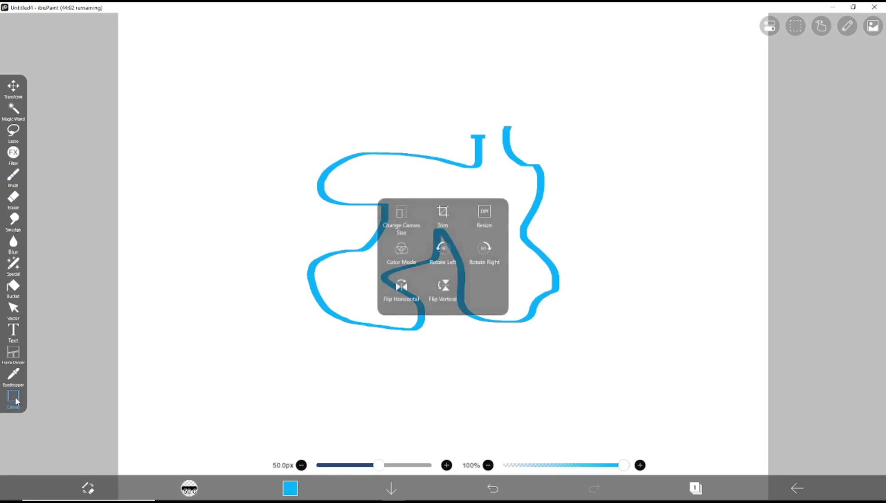
pyautogui.click(404, 223)
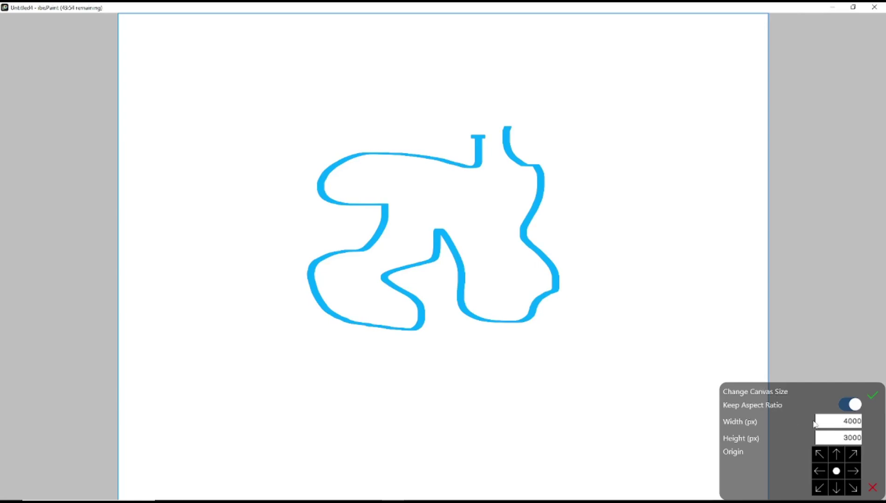
# - Replace the 4000 px canvas width with 1500 px on the numeric keypad
pyautogui.click(849, 426)
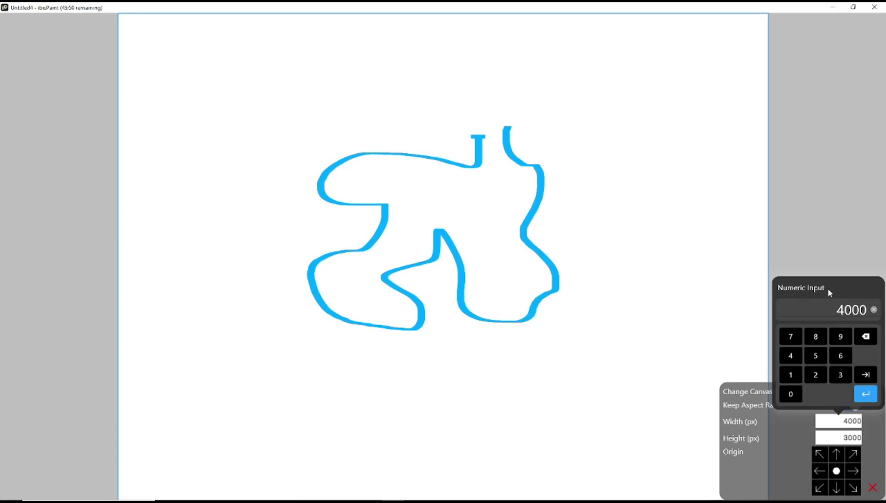
pyautogui.click(865, 336)
pyautogui.click(866, 337)
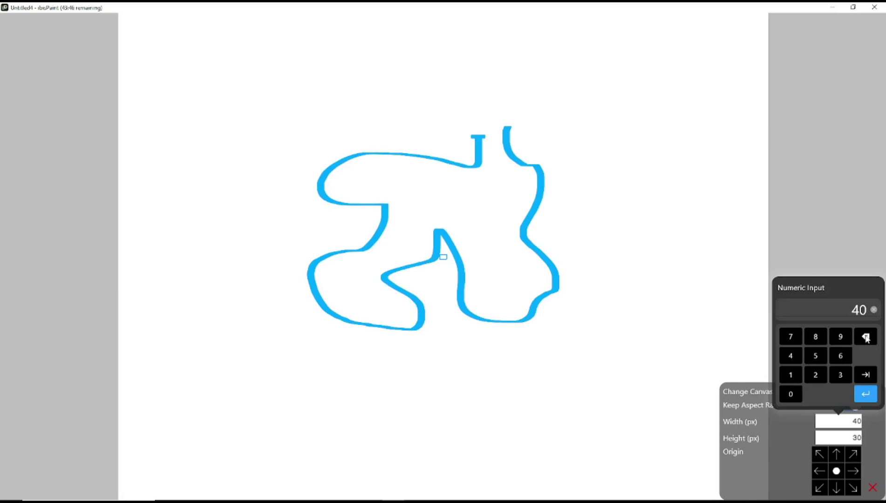
pyautogui.click(865, 337)
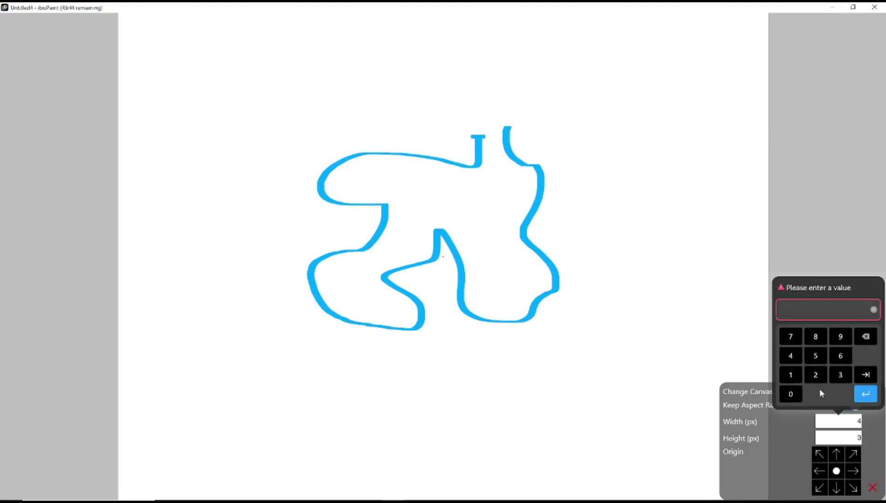
pyautogui.click(791, 375)
pyautogui.click(816, 356)
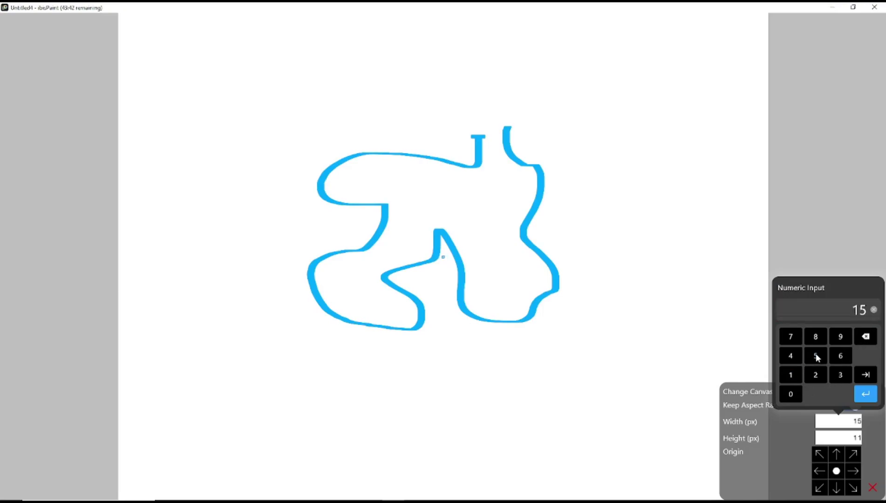
pyautogui.click(792, 393)
pyautogui.click(792, 392)
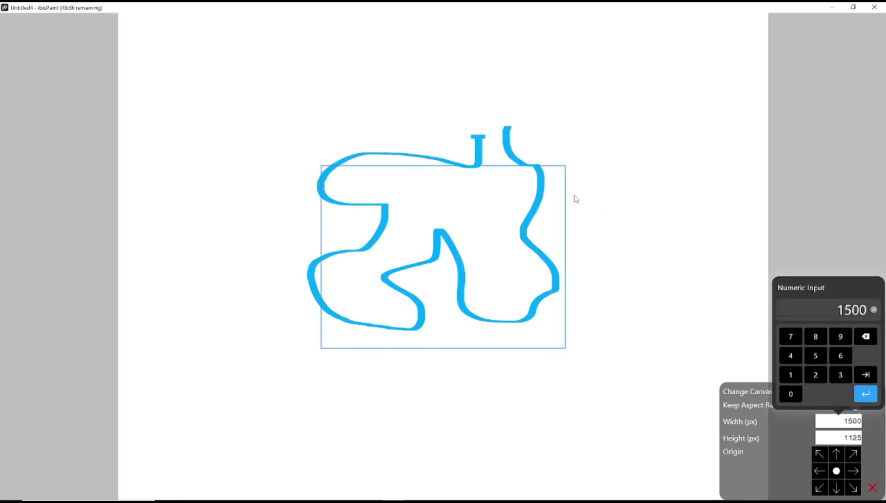
# - Correct the width to 1700 px so the locked height becomes 1275 px
pyautogui.click(866, 337)
pyautogui.click(866, 337)
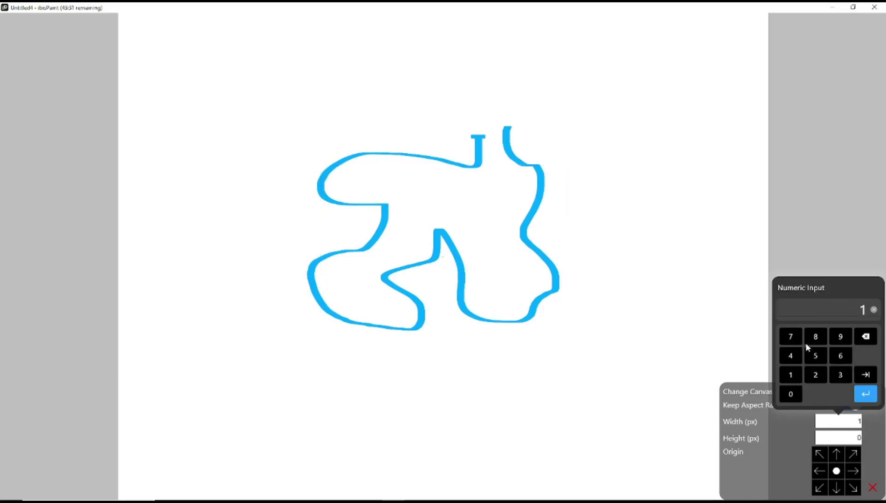
pyautogui.click(790, 337)
pyautogui.click(791, 393)
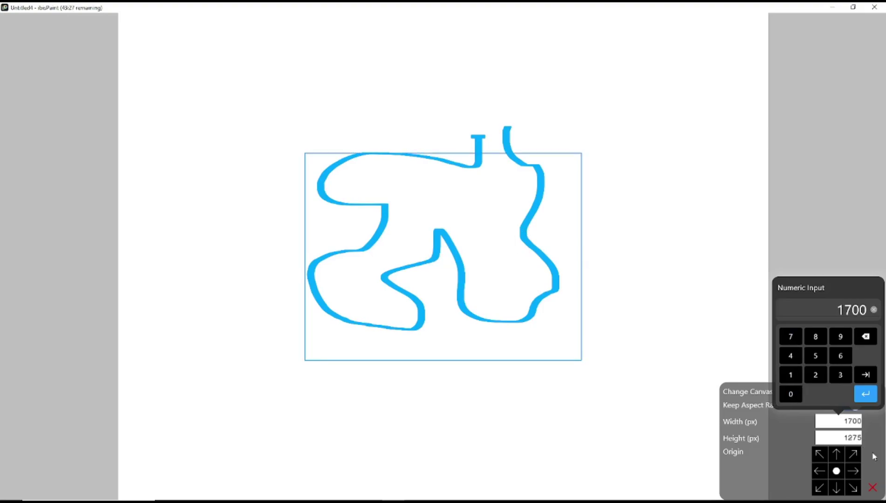
pyautogui.click(836, 452)
pyautogui.click(834, 456)
# - Apply the 1700 × 1275 px canvas size with the centre anchor, keeping the drawing centred
pyautogui.click(837, 470)
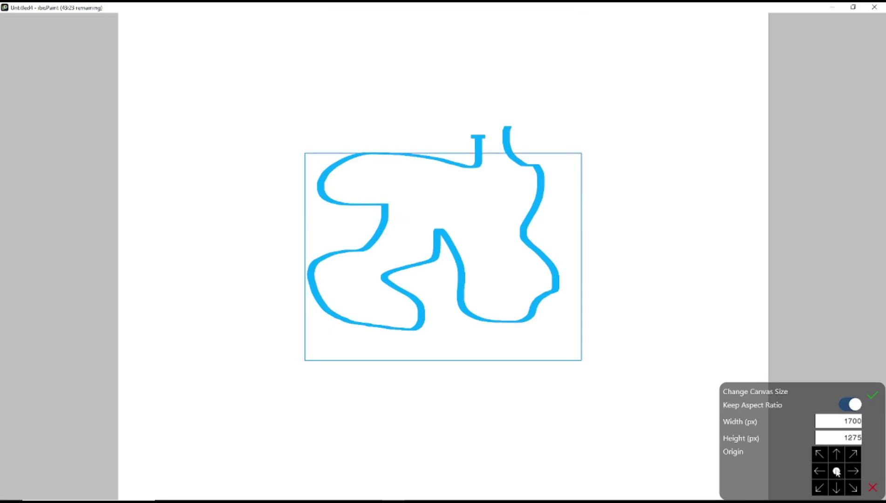
pyautogui.click(836, 455)
pyautogui.click(837, 472)
pyautogui.click(873, 395)
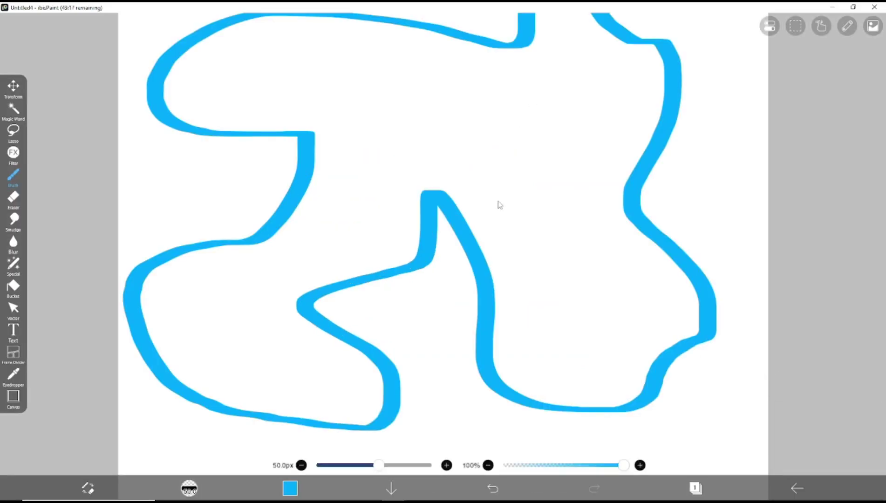
pyautogui.scroll(1, 499, 205)
pyautogui.scroll(-4, 499, 205)
pyautogui.scroll(-1, 499, 205)
pyautogui.scroll(1, 499, 205)
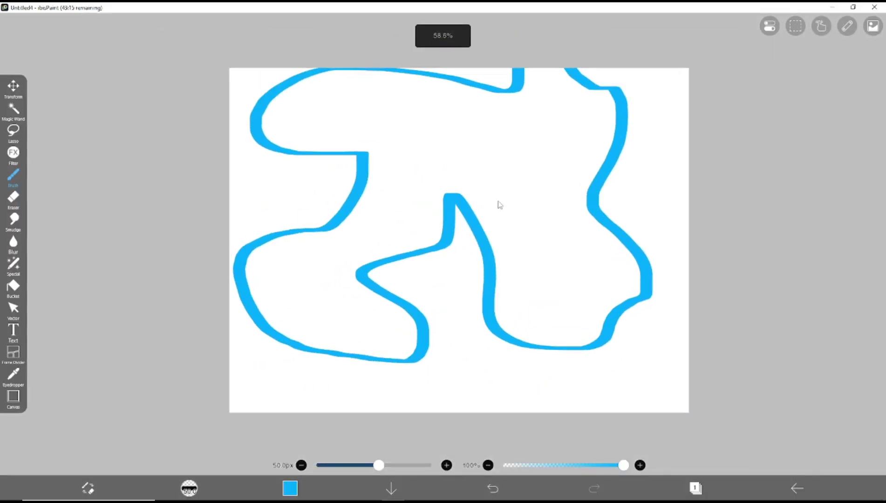